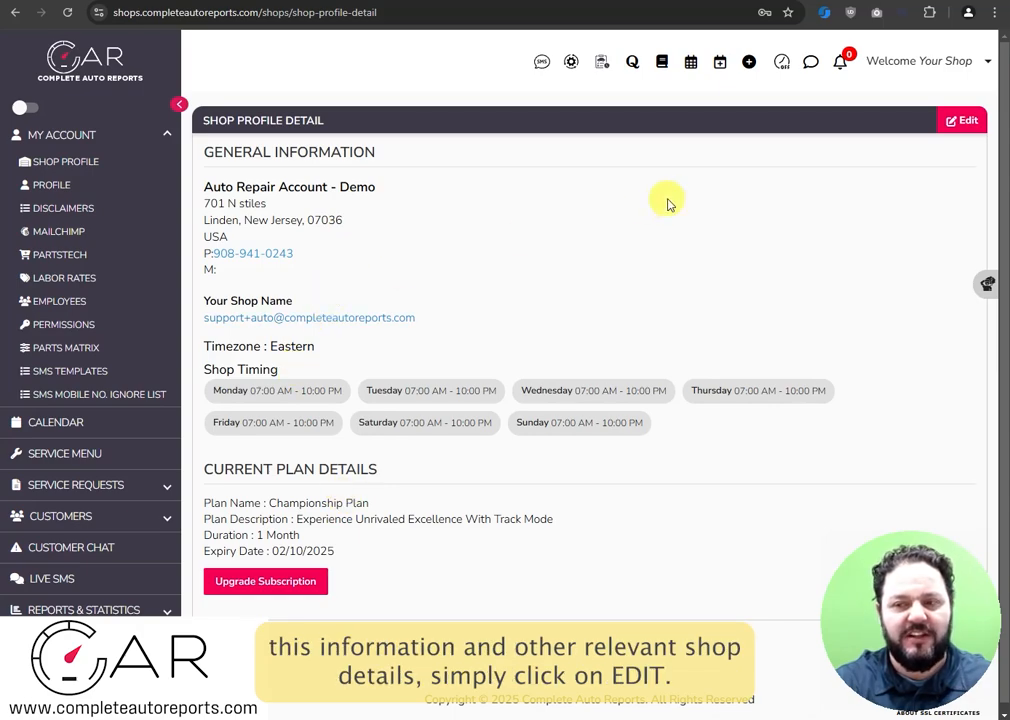
- Open the shop profile for editing and go to its contact information
click(960, 123)
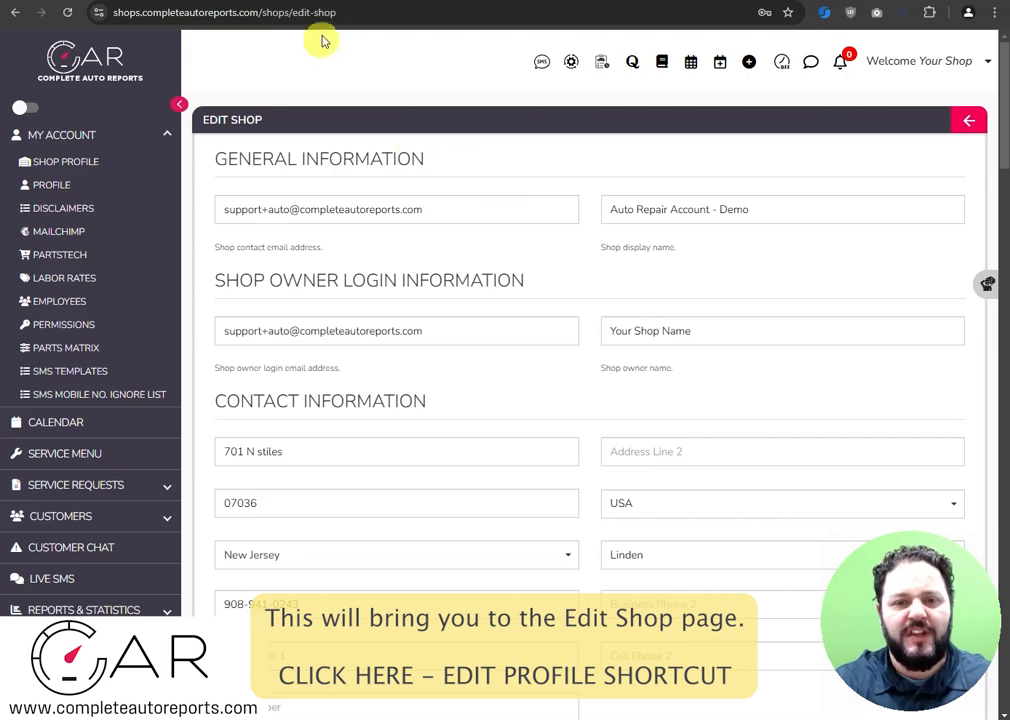
click(323, 12)
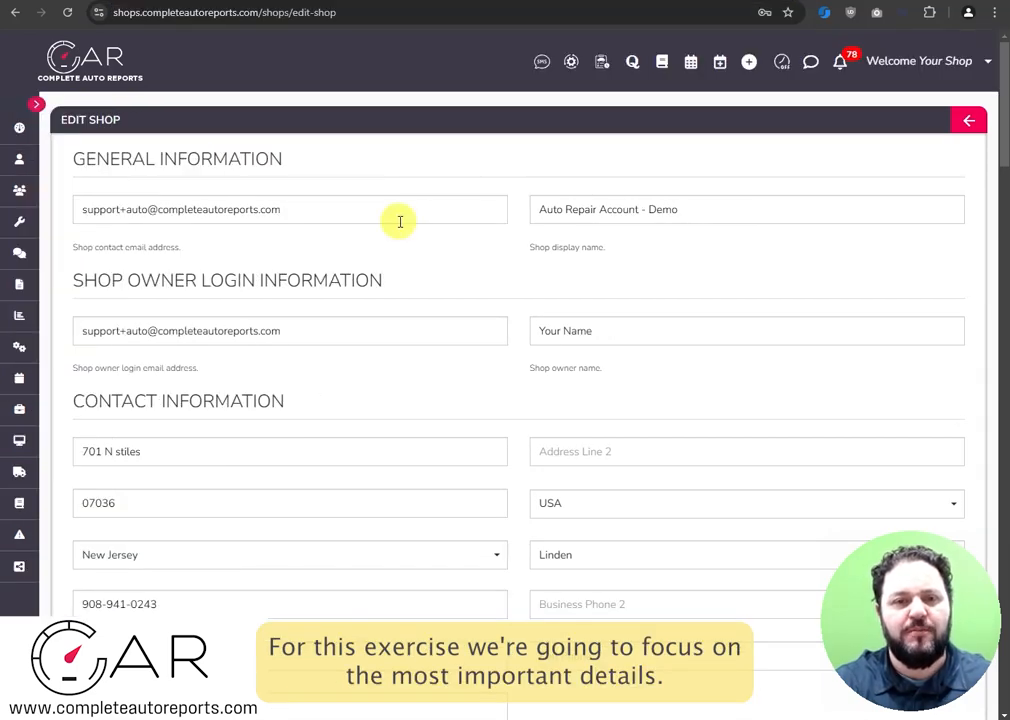
scroll(399, 255, down, 2)
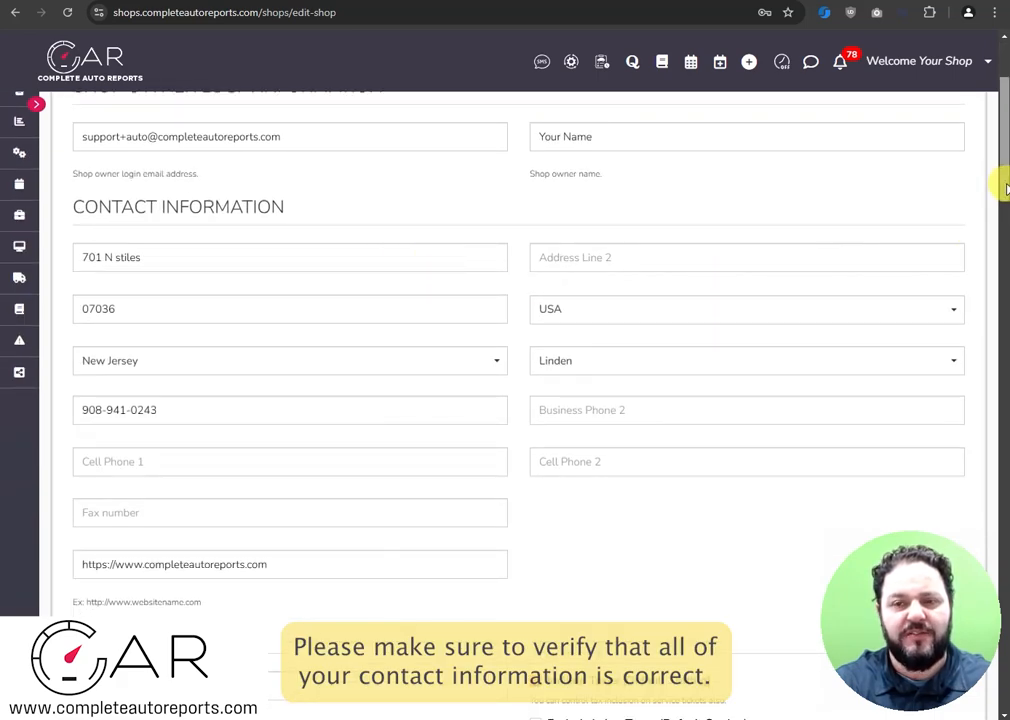
drag(1003, 185, 1003, 200)
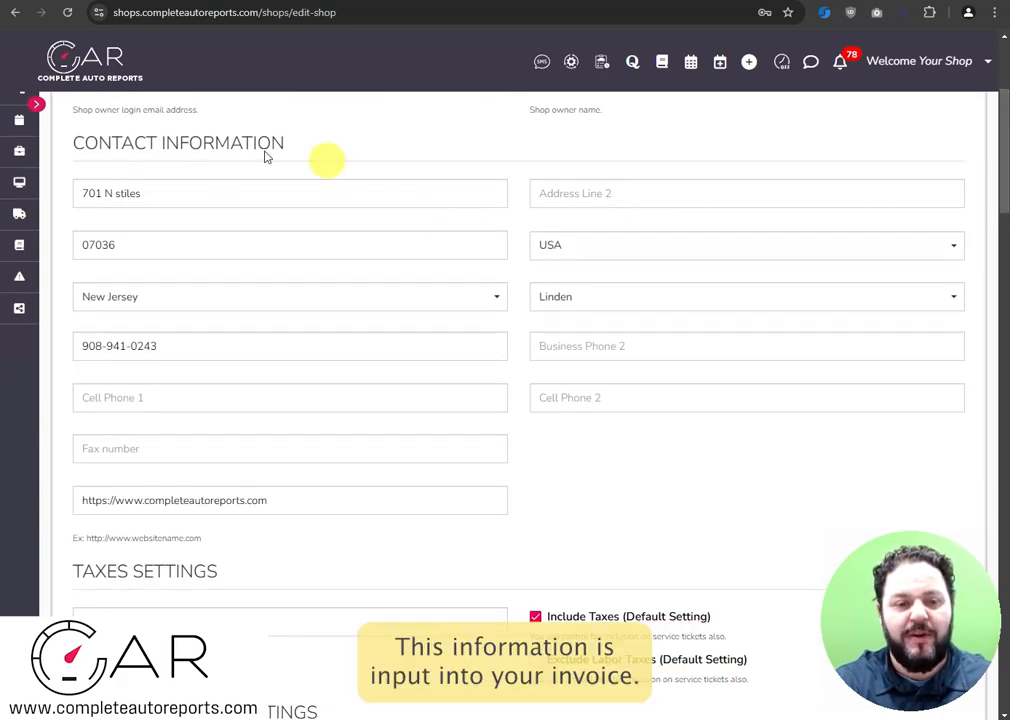
- Correct the shop's street address by capitalizing the street name and adding the abbreviation "St." at its end
click(117, 193)
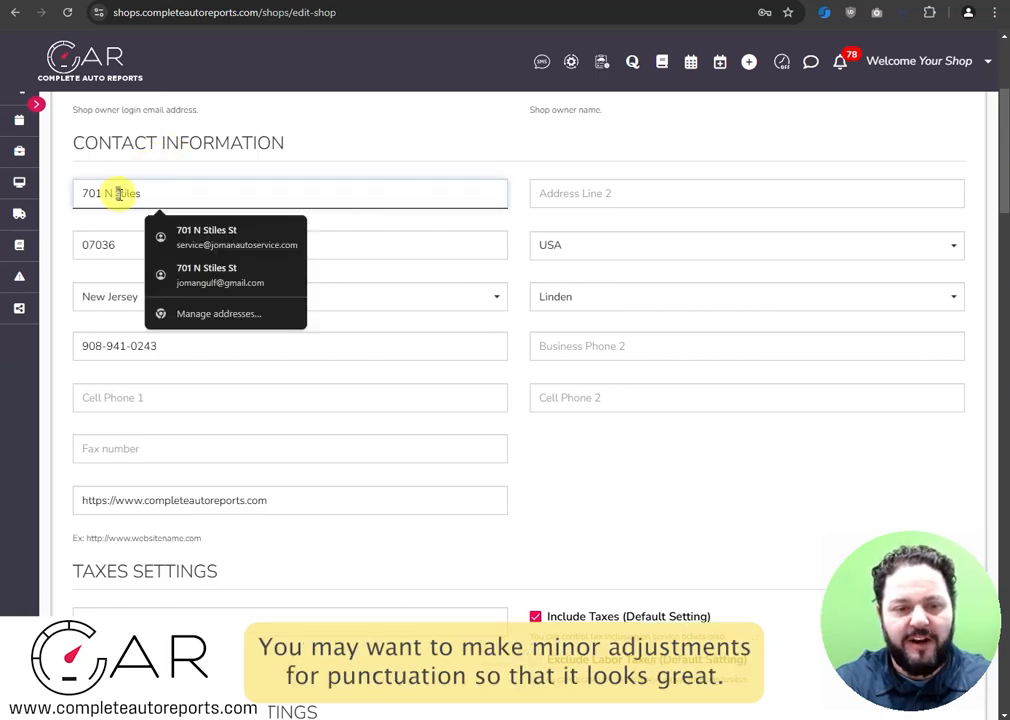
key(BackSpace)
text(S)
click(160, 189)
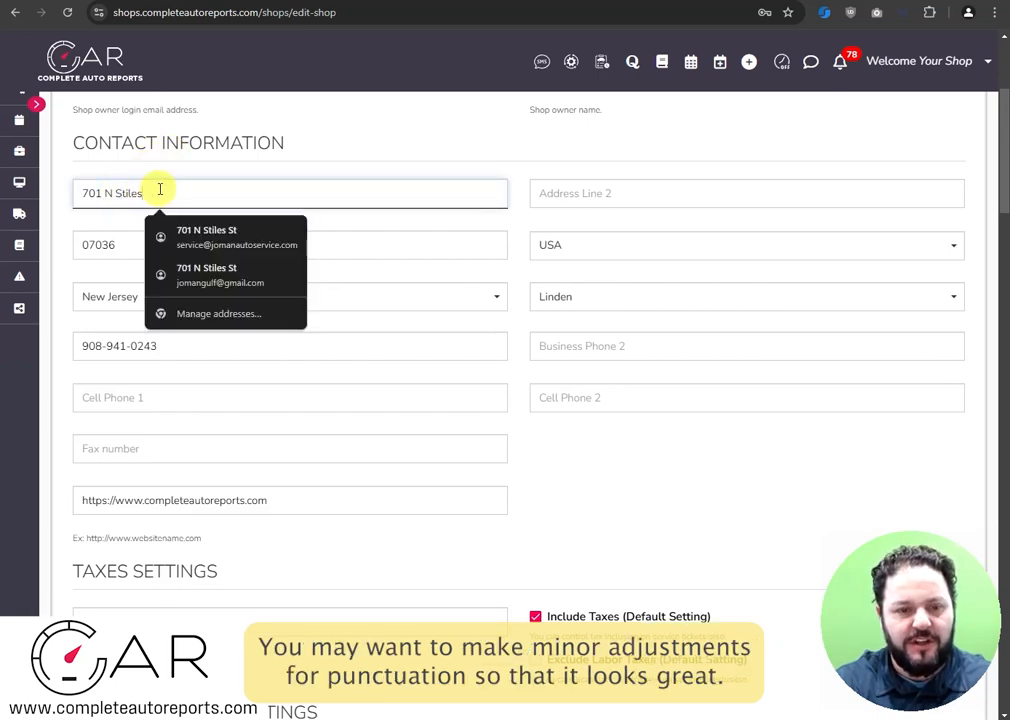
text(St)
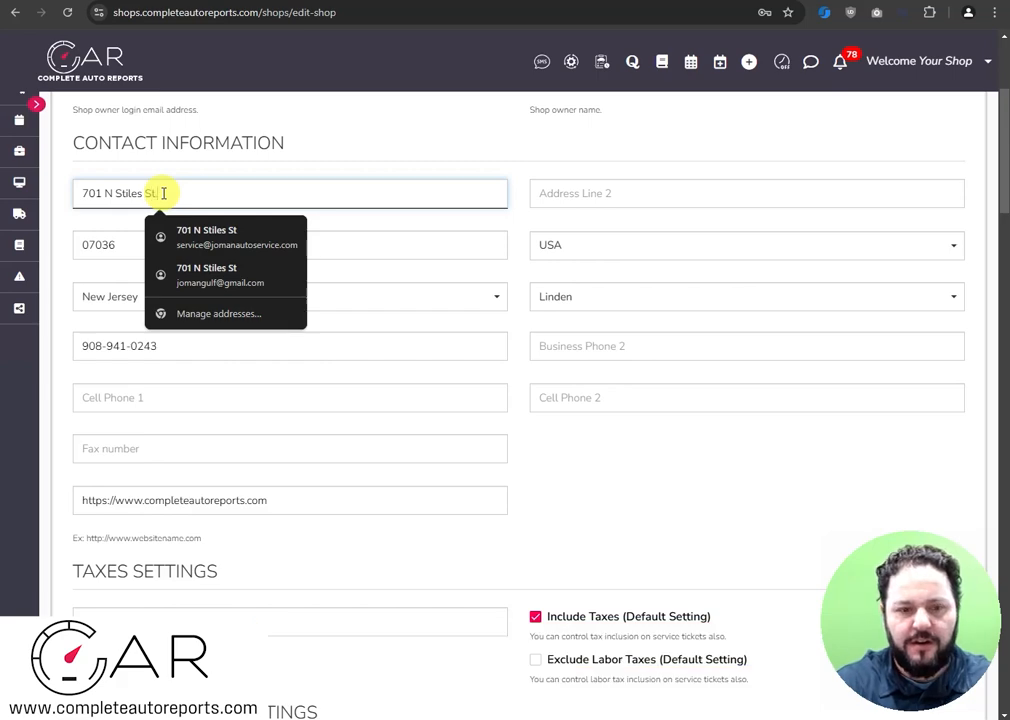
text(.)
click(371, 143)
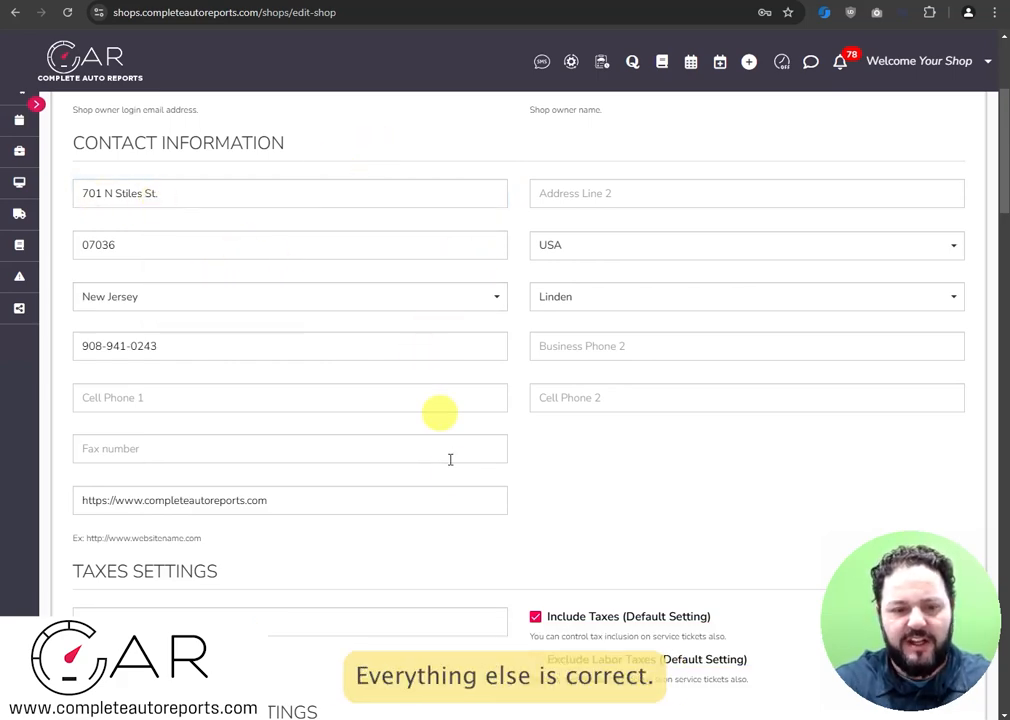
- Review the shop settings from taxes, supply charges and CC fees through service requests, work schedule and parts inventory to the private review notes
scroll(450, 459, down, 2)
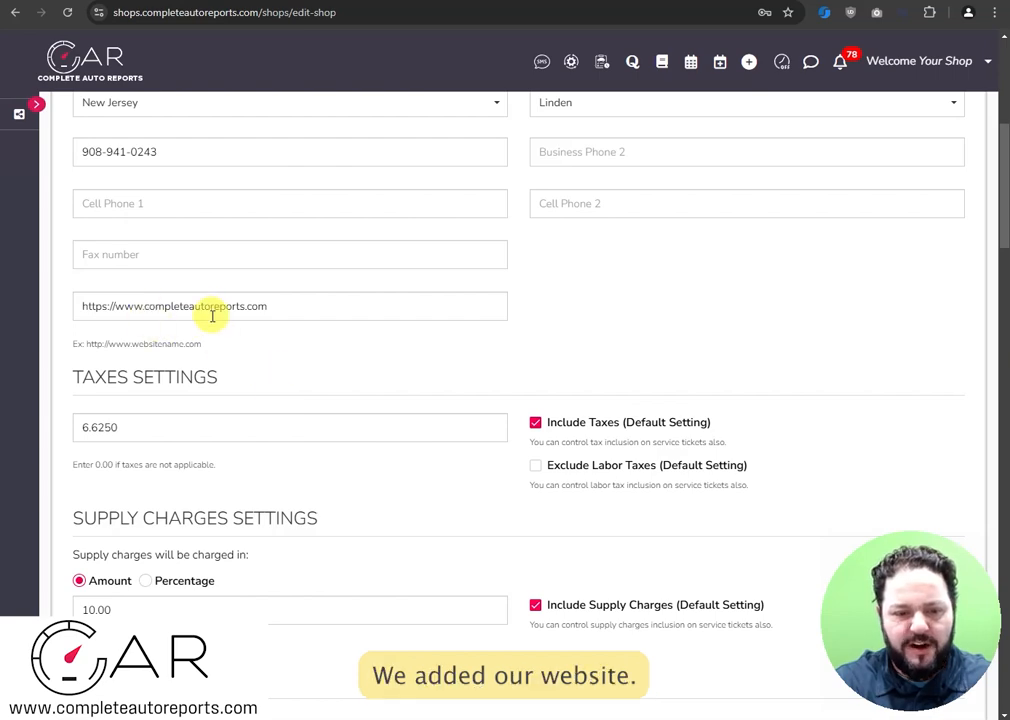
scroll(428, 349, down, 2)
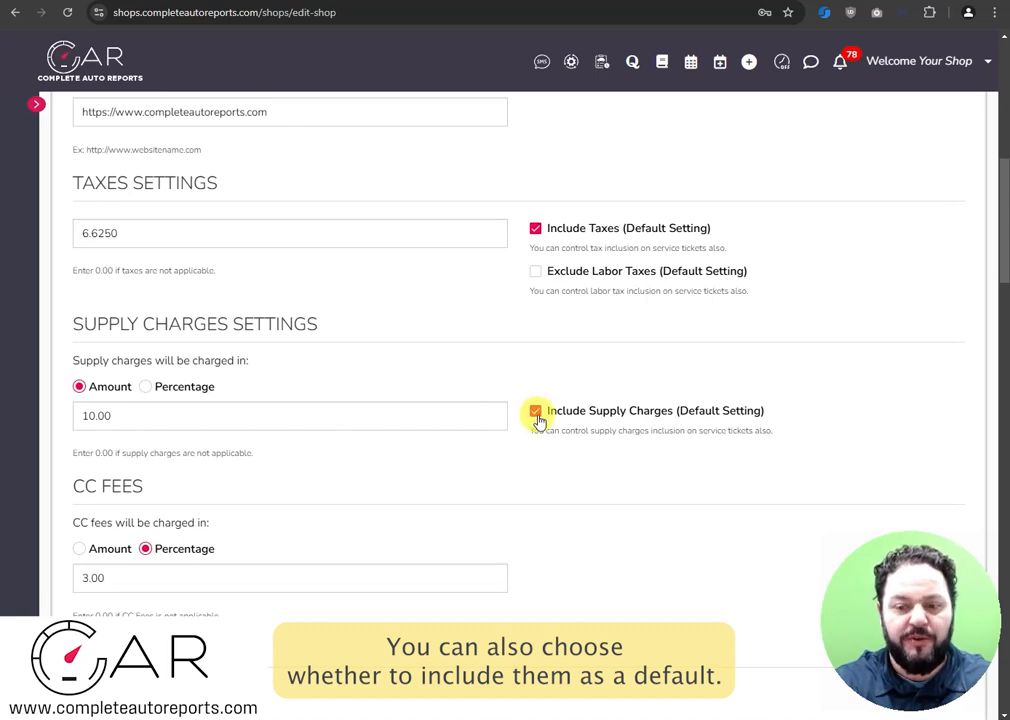
drag(1003, 255, 999, 293)
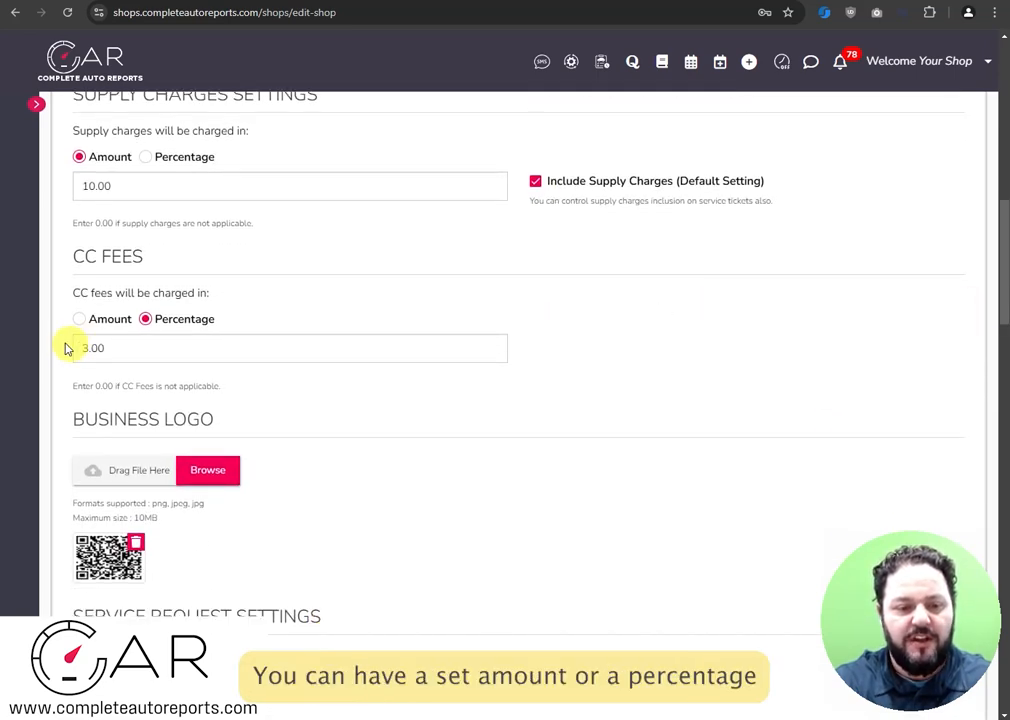
click(146, 319)
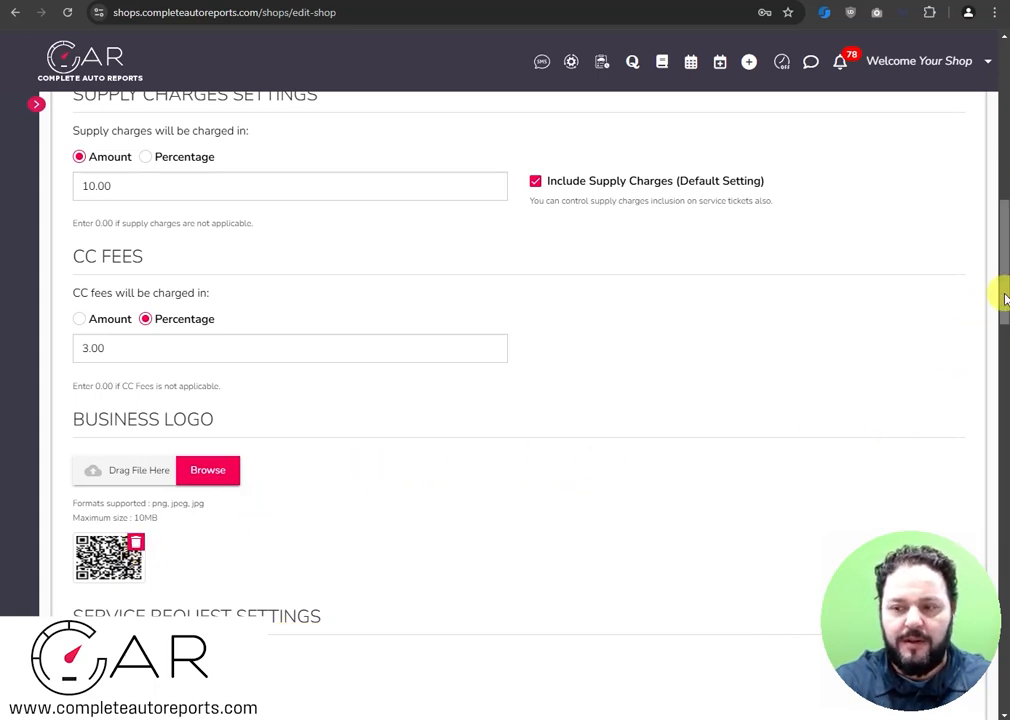
scroll(1004, 298, down, 6)
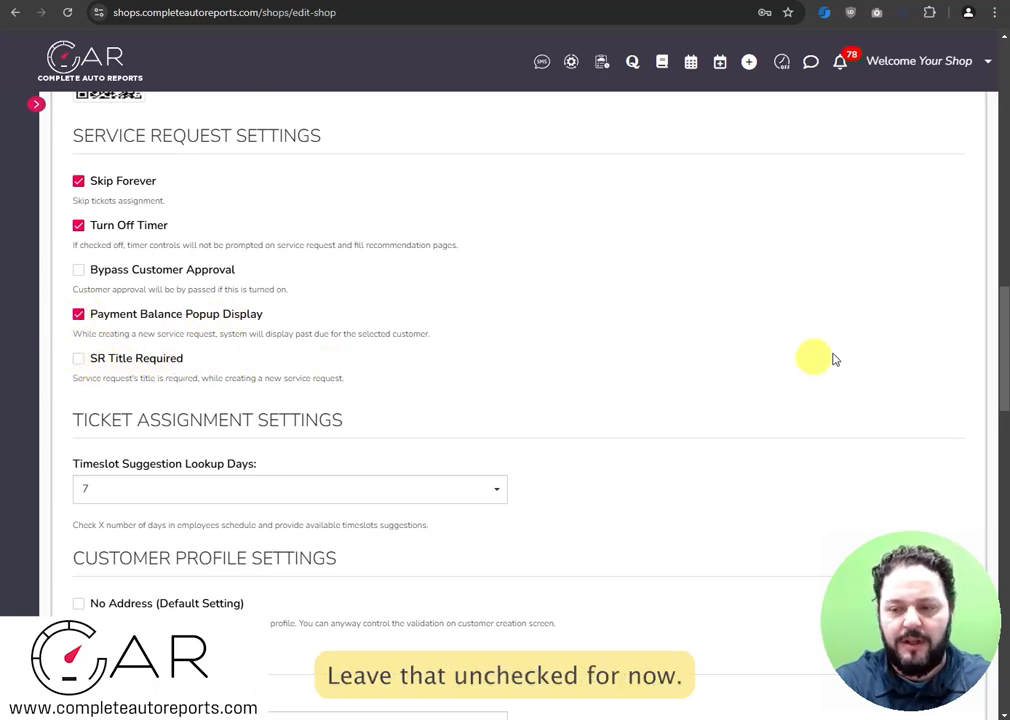
scroll(1004, 300, down, 2)
scroll(981, 412, down, 4)
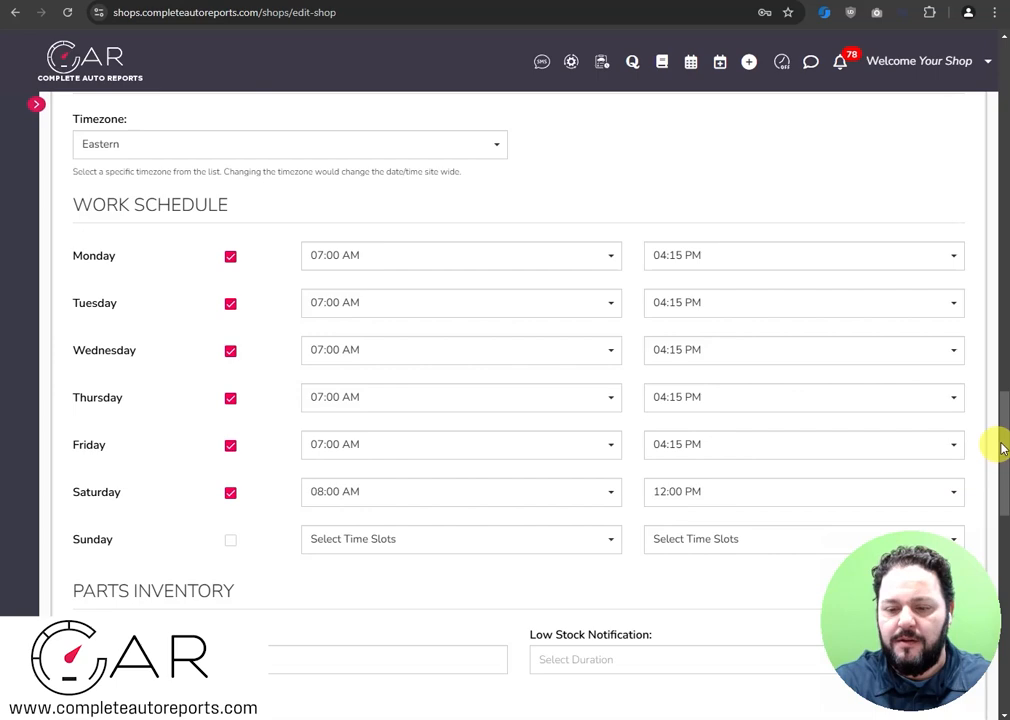
drag(1002, 448, 1006, 517)
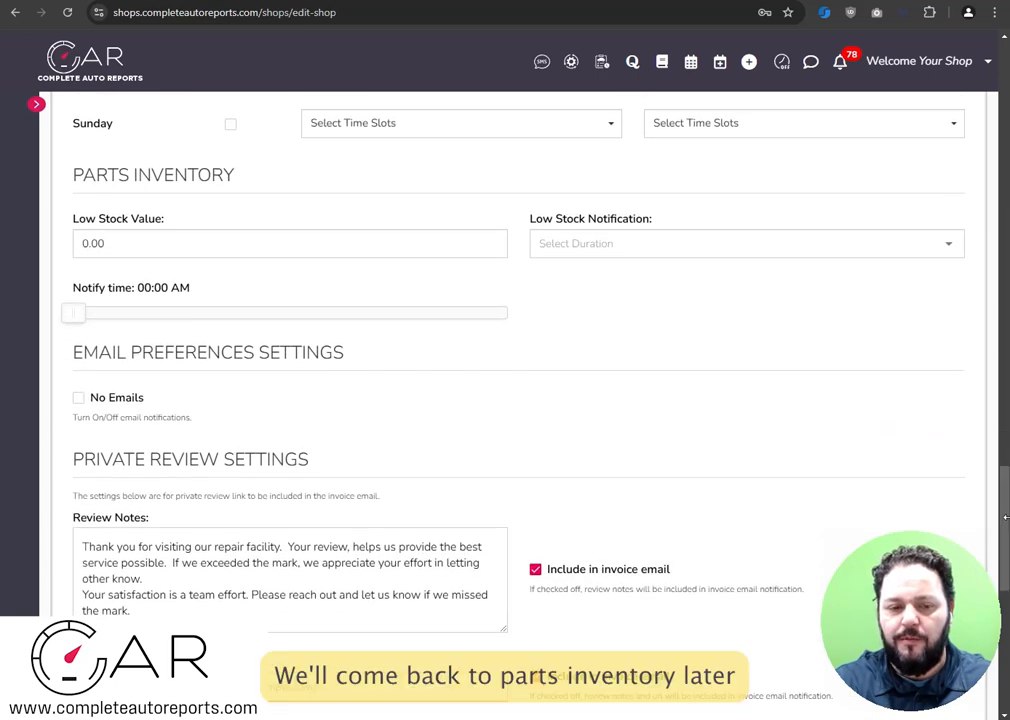
drag(1003, 495, 1005, 558)
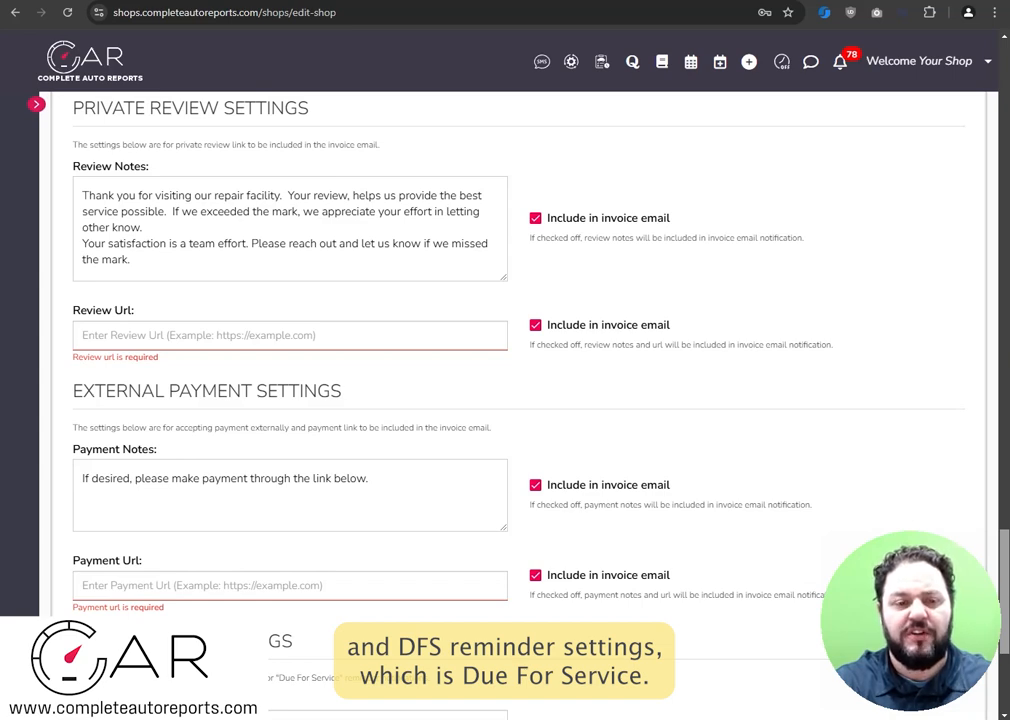
drag(82, 195, 201, 264)
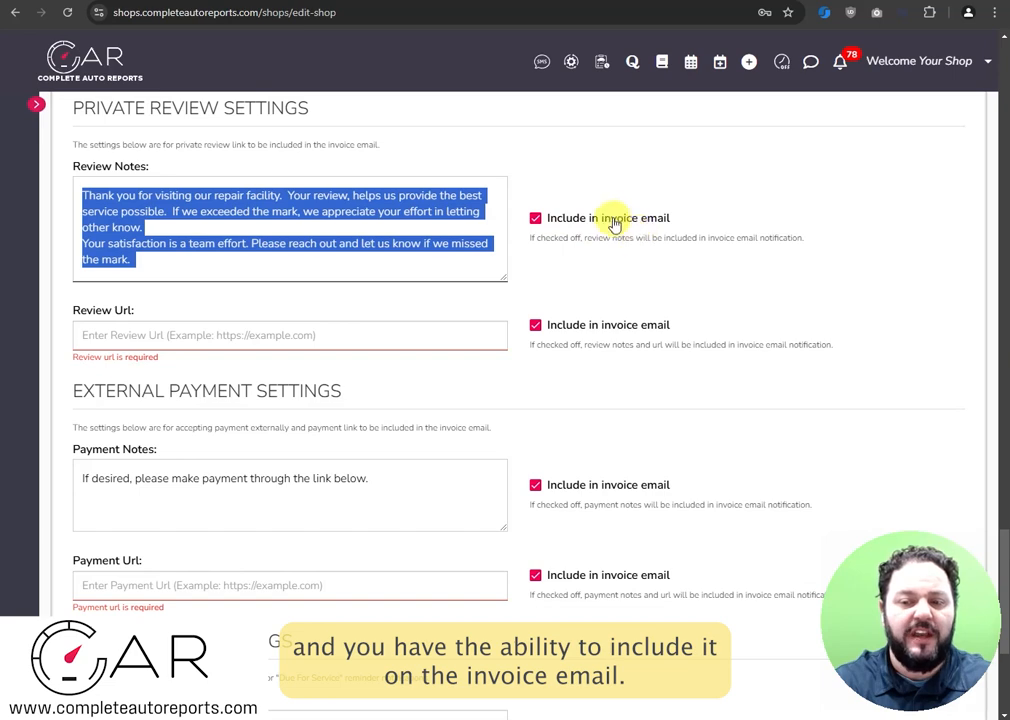
- Copy the business's review link from Get more reviews in Google Search and paste it as the Review Url in the shop settings
click(136, 340)
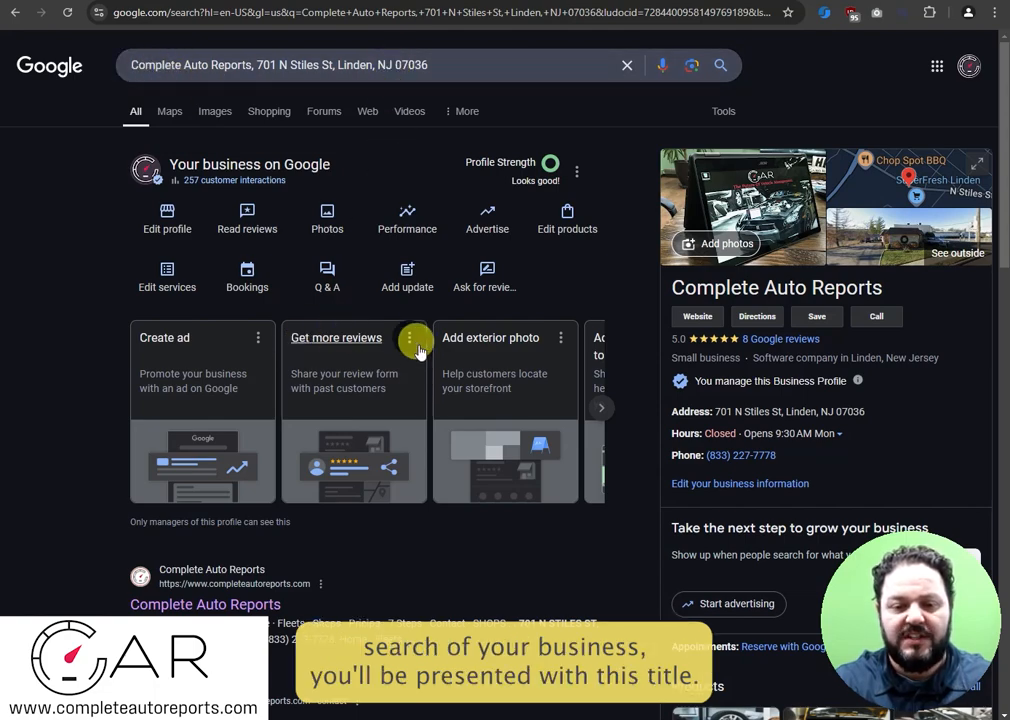
click(336, 343)
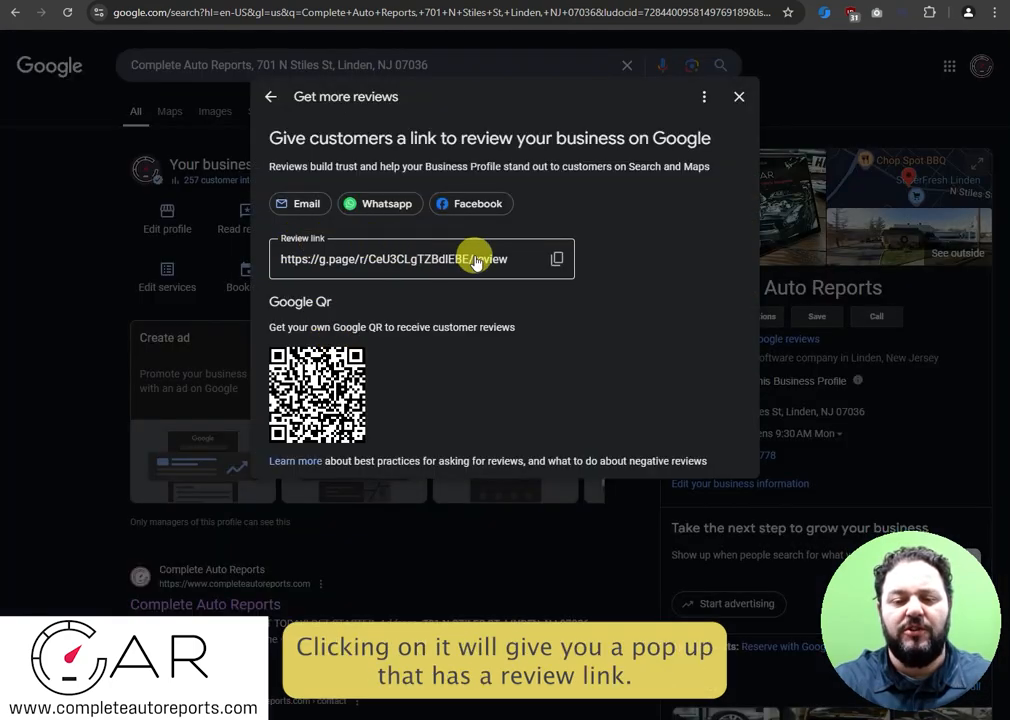
click(557, 261)
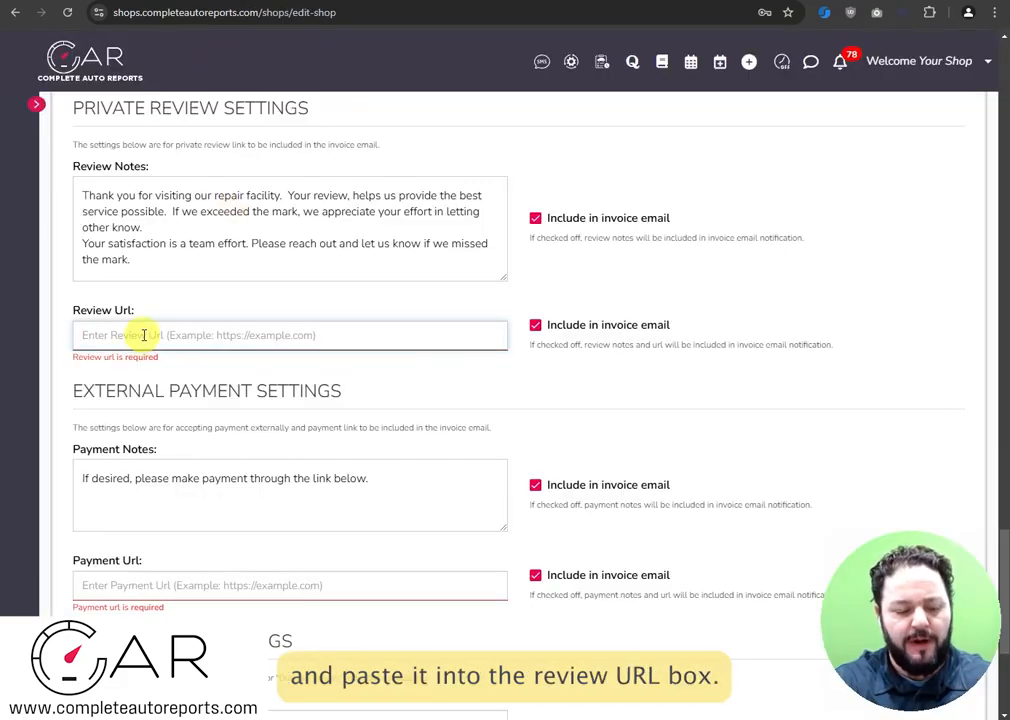
key(ctrl+v)
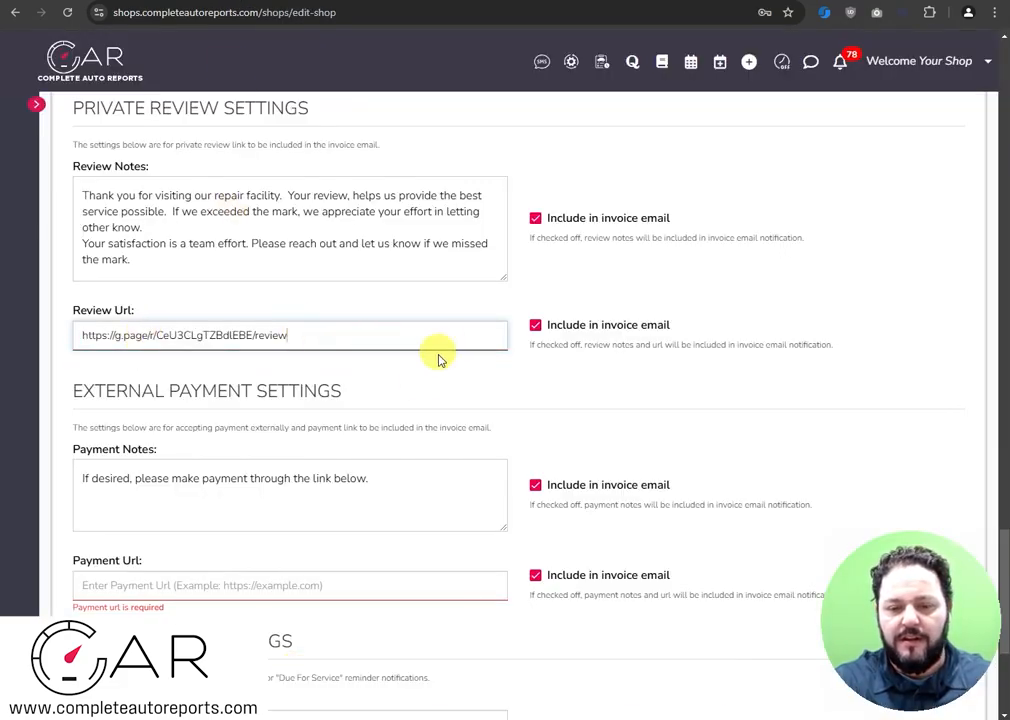
click(403, 384)
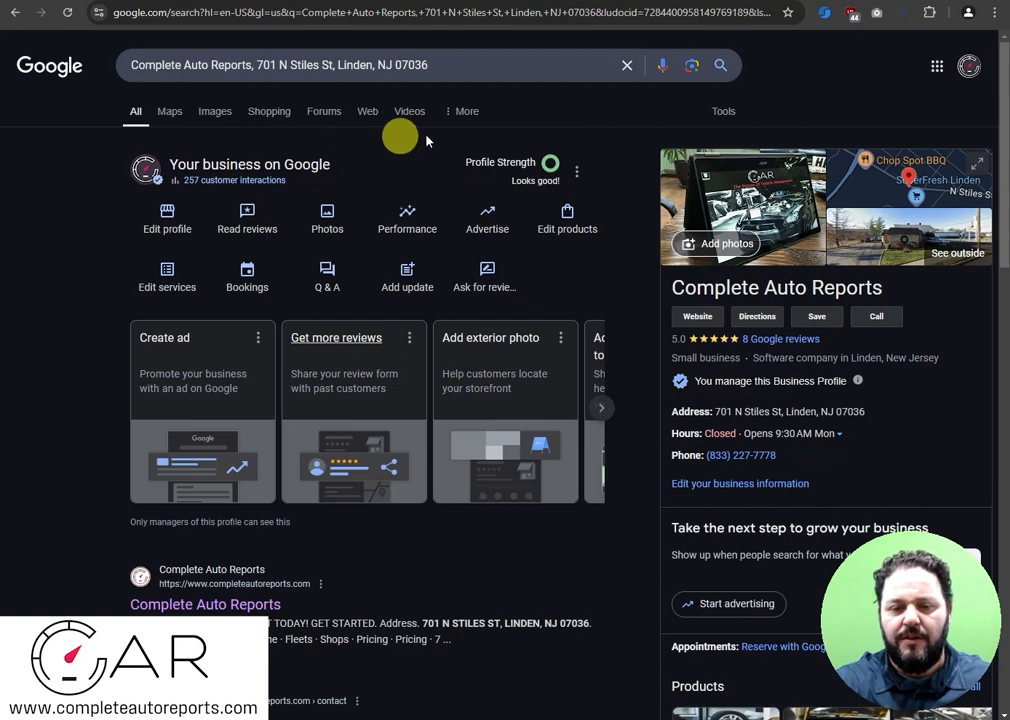
- Examine Google's Place ID Finder page and the structure of the write-review URL with the place ID at its end
click(470, 2)
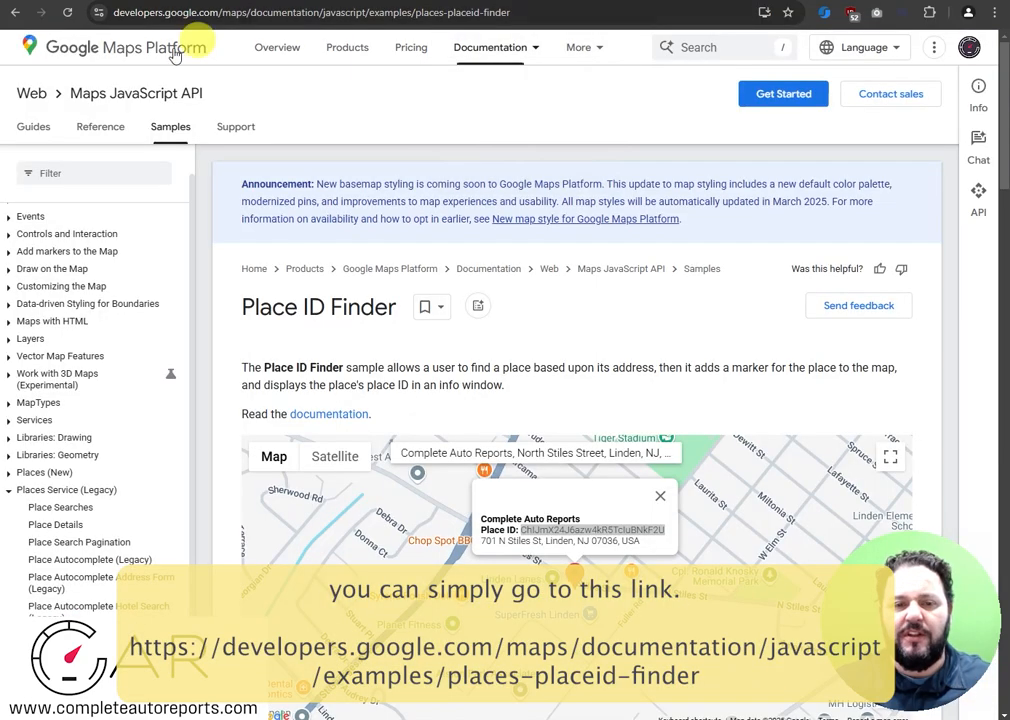
click(175, 14)
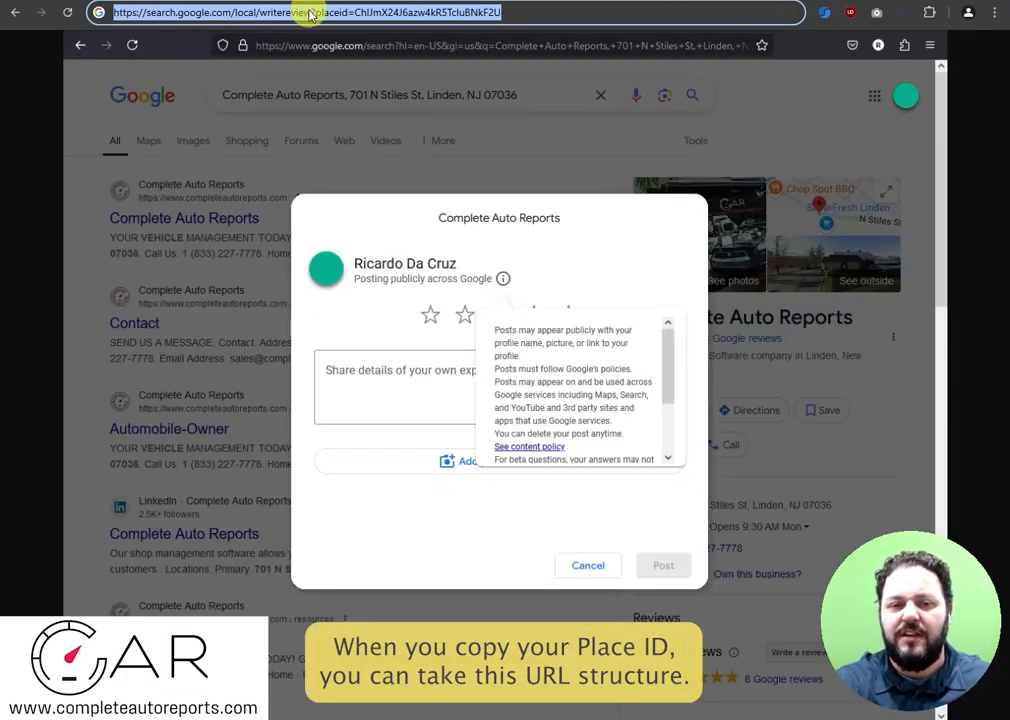
click(330, 14)
drag(355, 13, 80, 35)
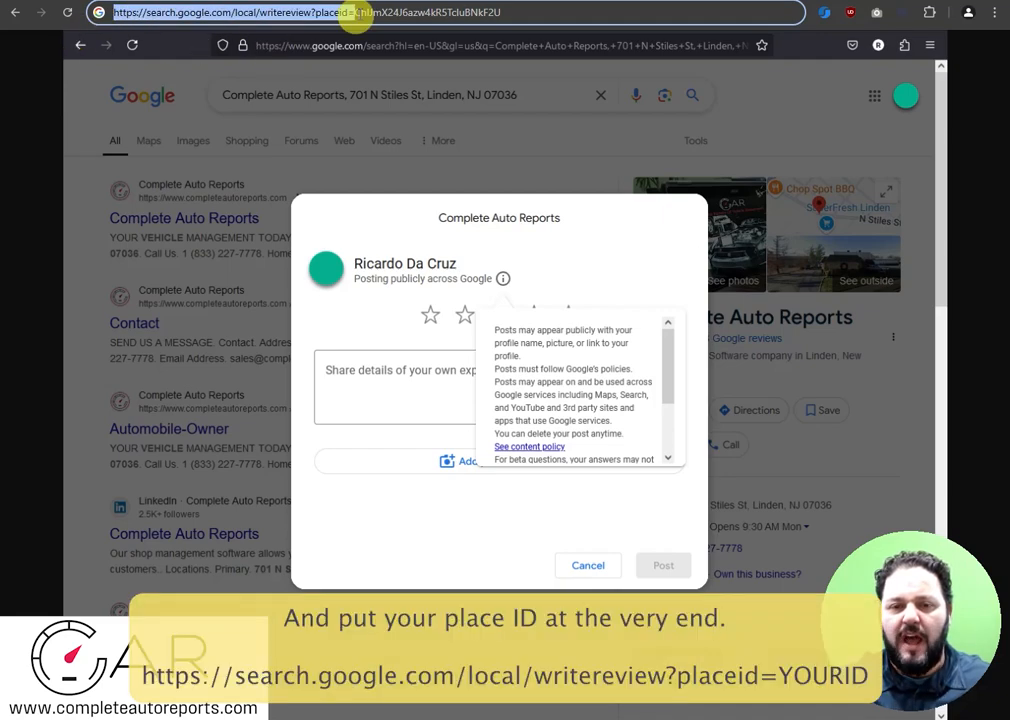
click(358, 13)
drag(358, 13, 525, 16)
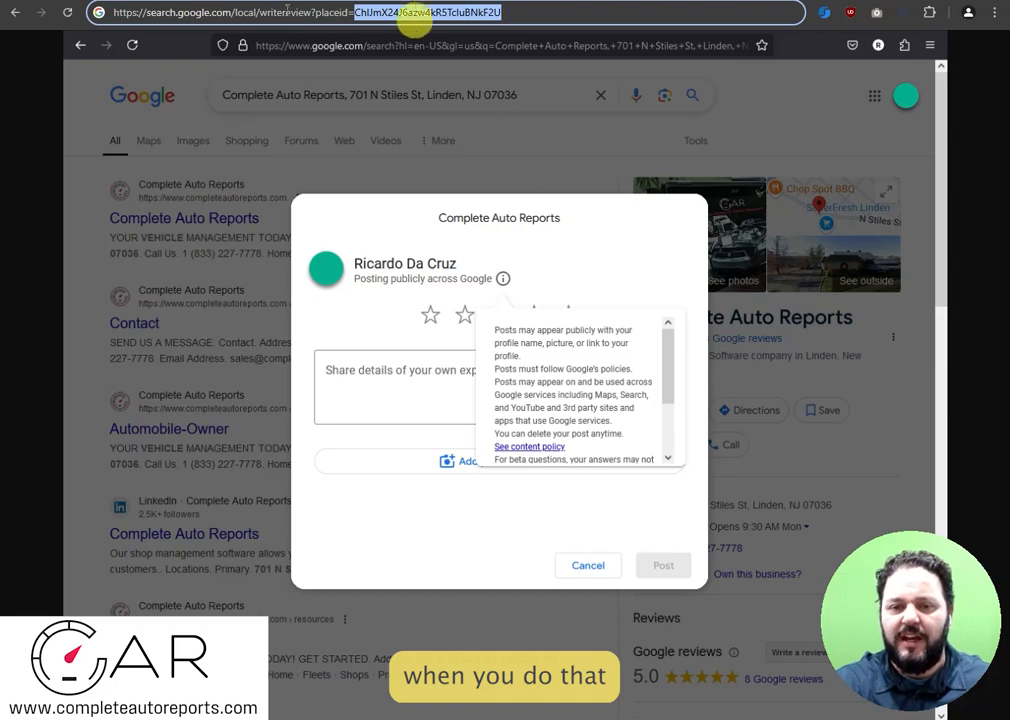
click(231, 14)
key(ctrl+a)
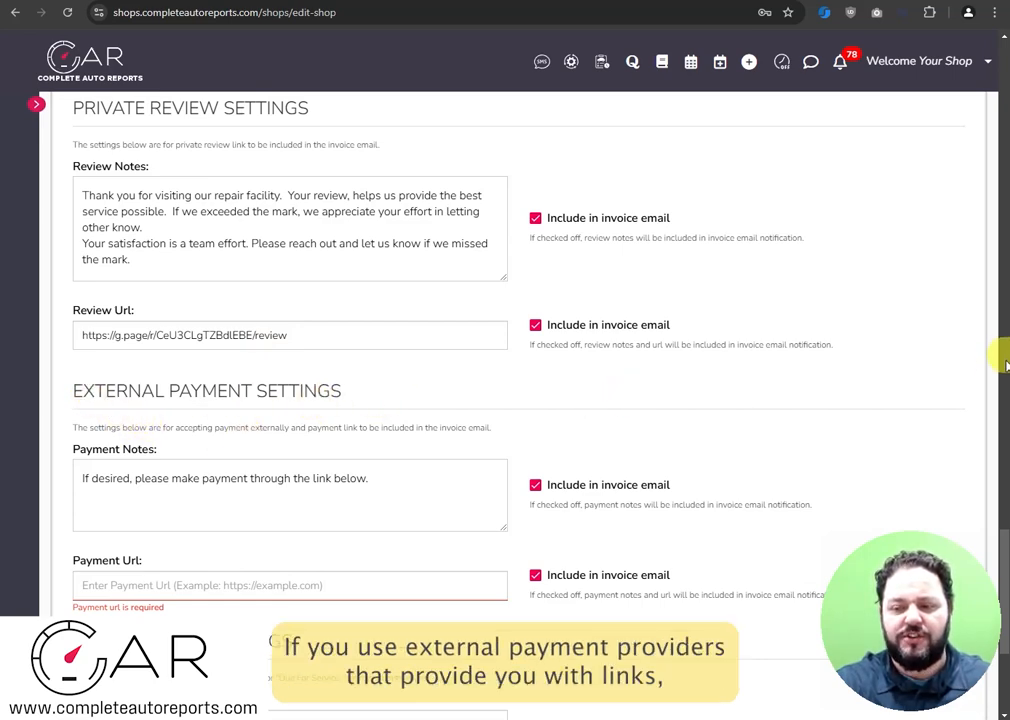
- Paste the copied link as the Payment Url in the external payment settings
drag(1005, 555, 1003, 603)
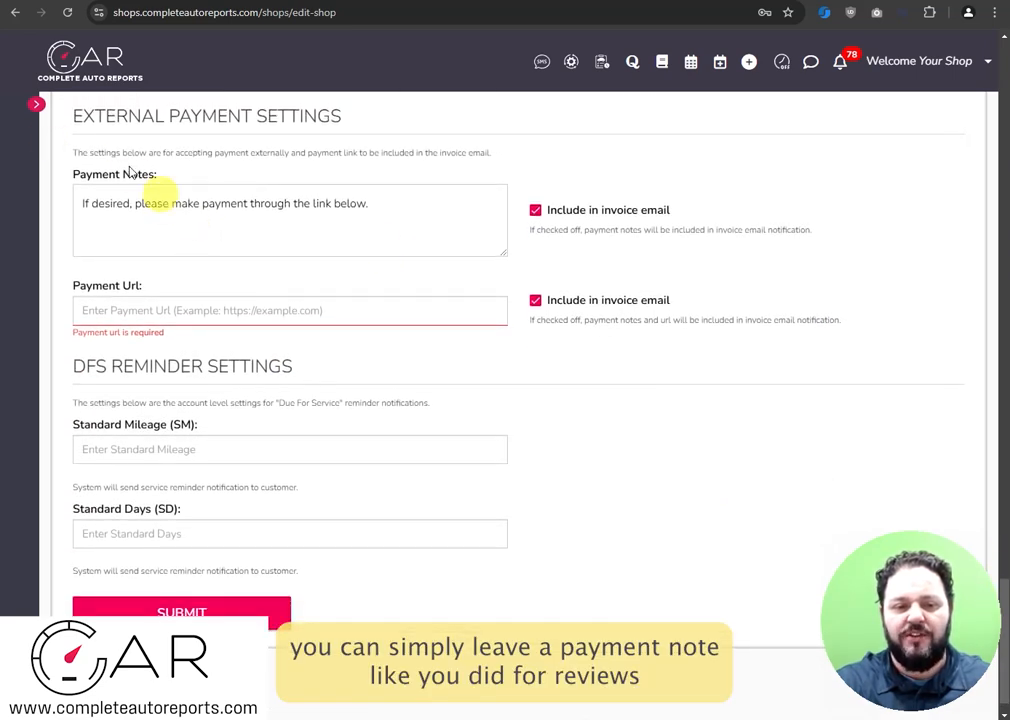
click(139, 311)
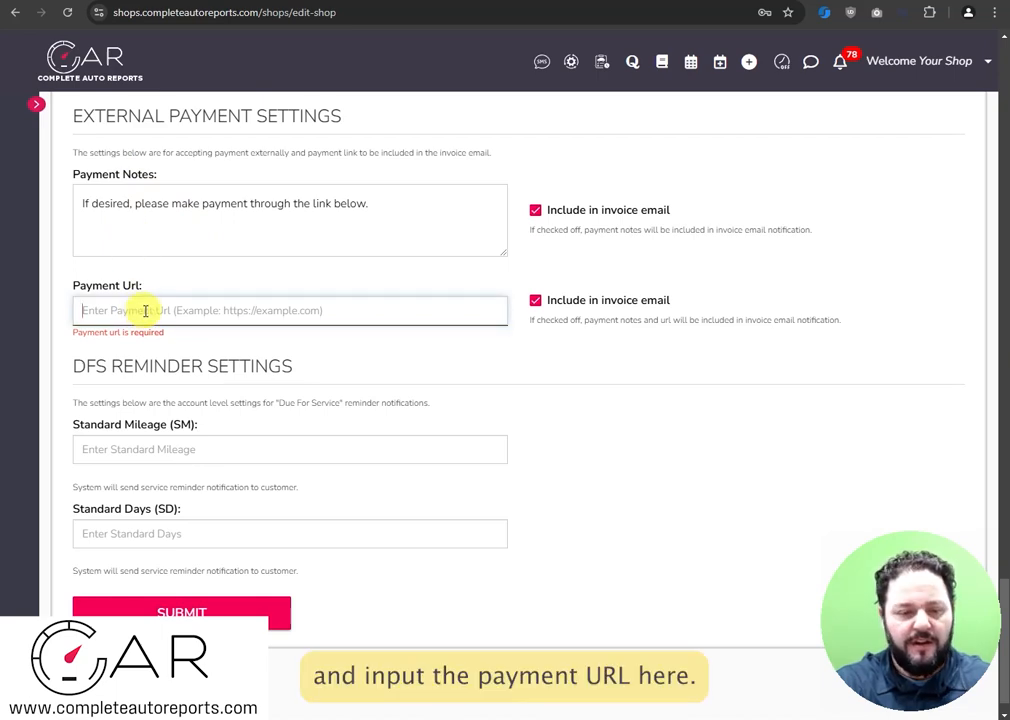
key(ctrl+v)
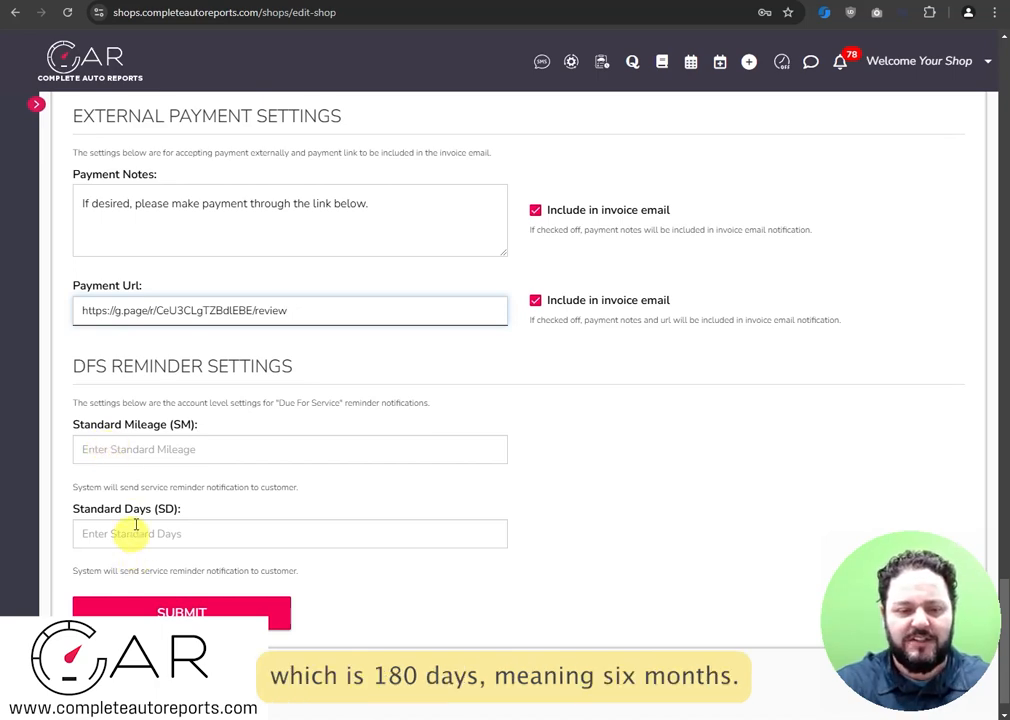
- Set the DFS reminder to a standard mileage of 6000 and 180 standard days, and submit the shop profile
click(135, 449)
text(6000)
click(135, 538)
text(180)
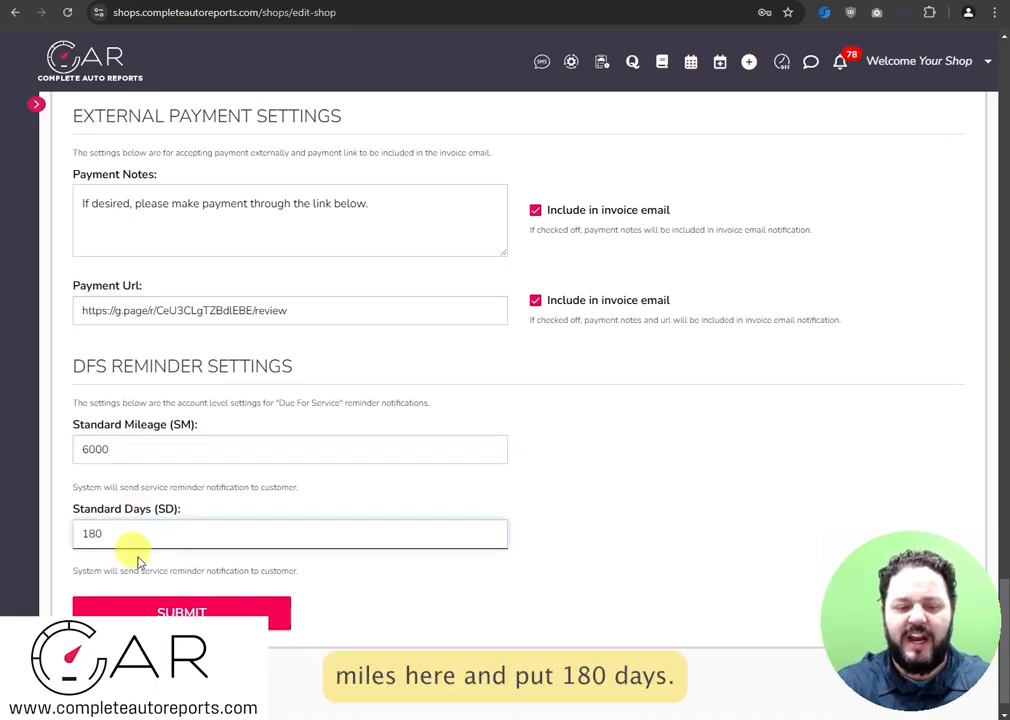
click(143, 571)
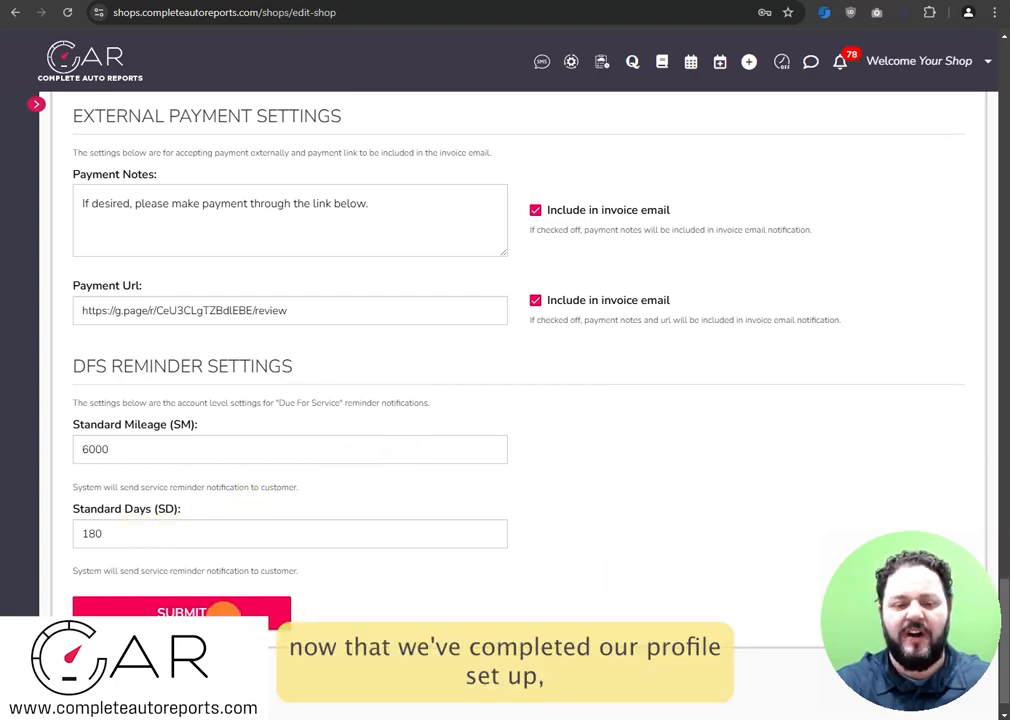
click(203, 612)
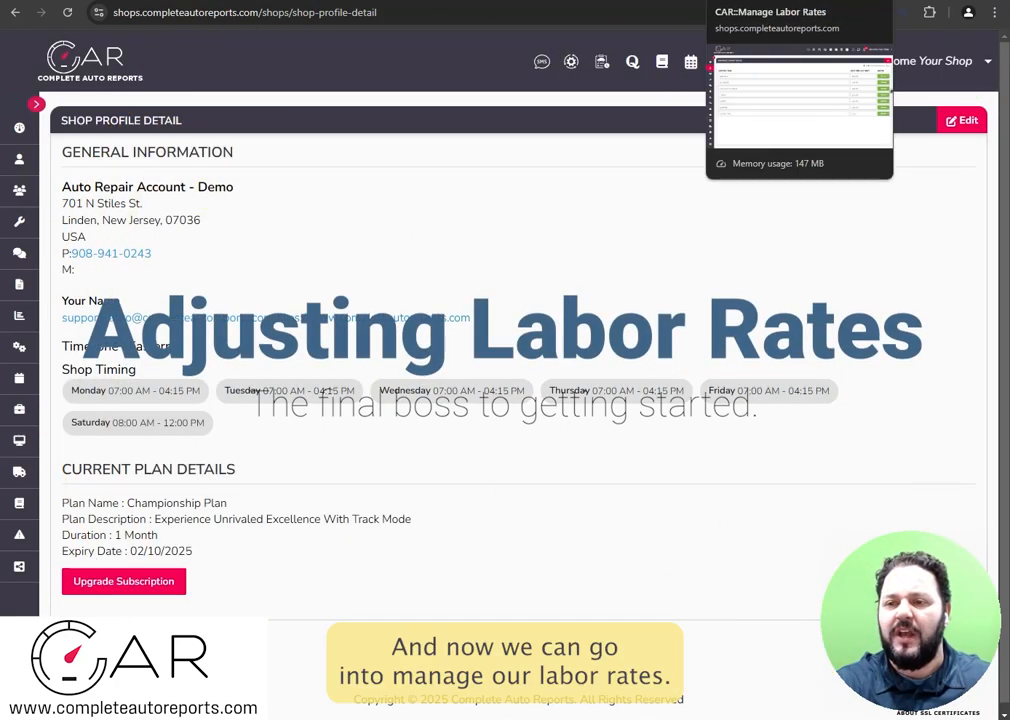
- Go to the labor rates page and view the form for adding a new customer type without saving anything
click(765, 1)
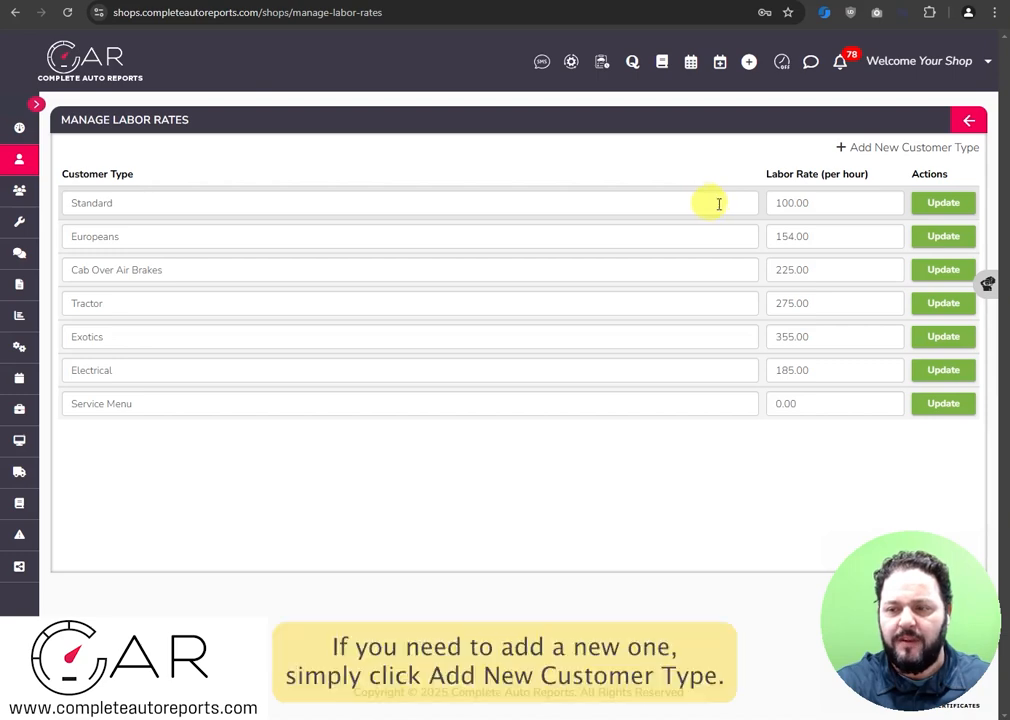
click(864, 150)
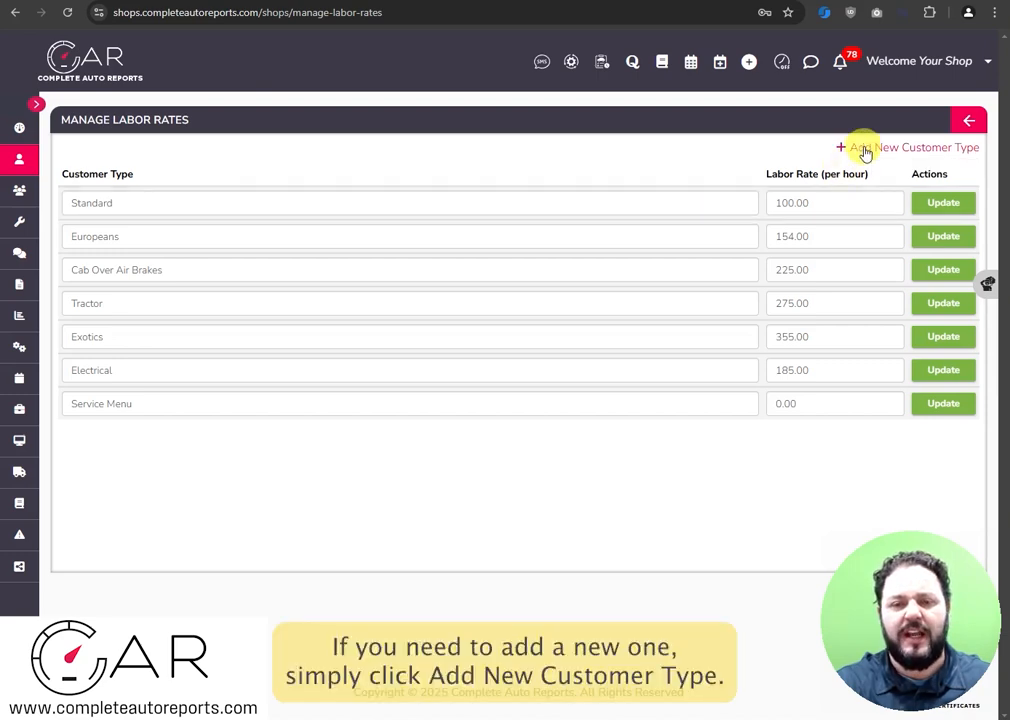
click(374, 326)
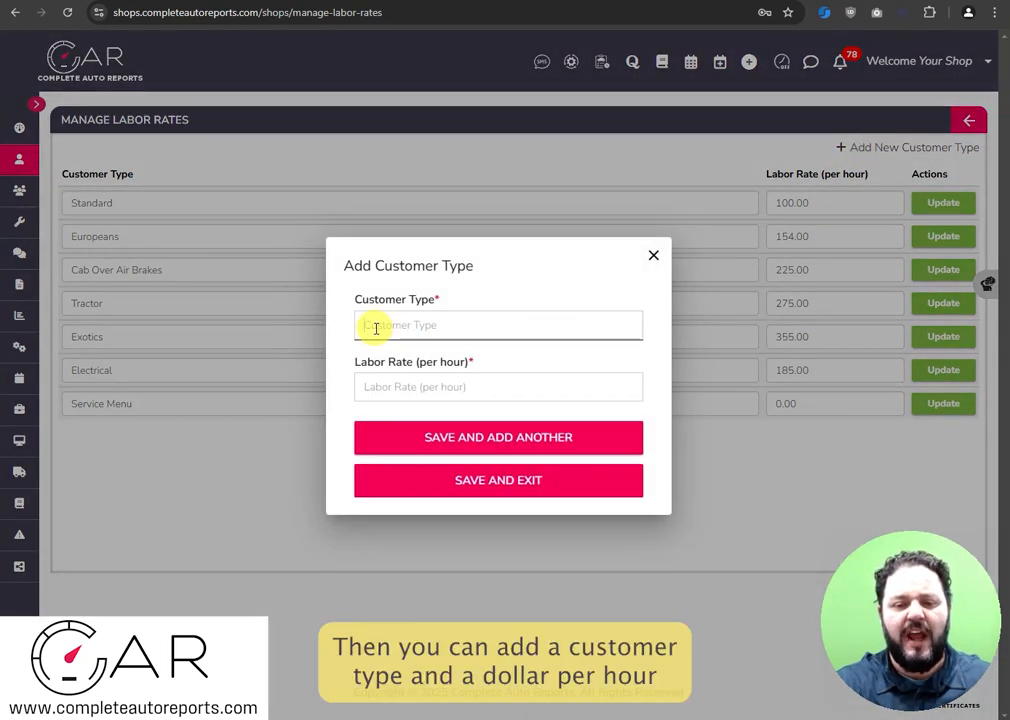
click(399, 393)
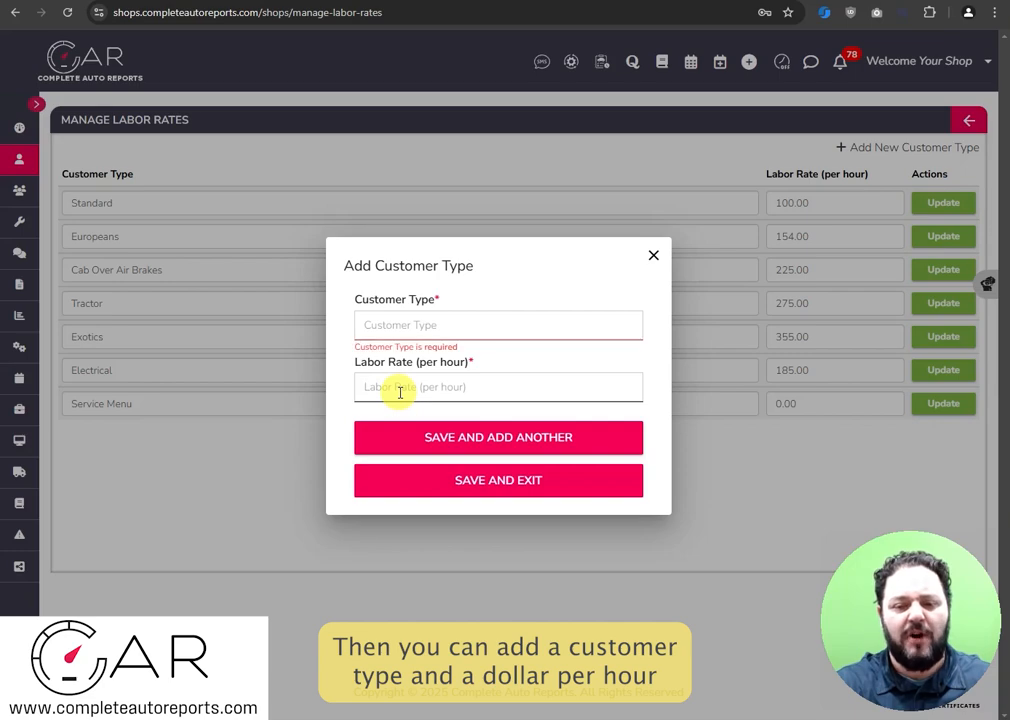
click(655, 256)
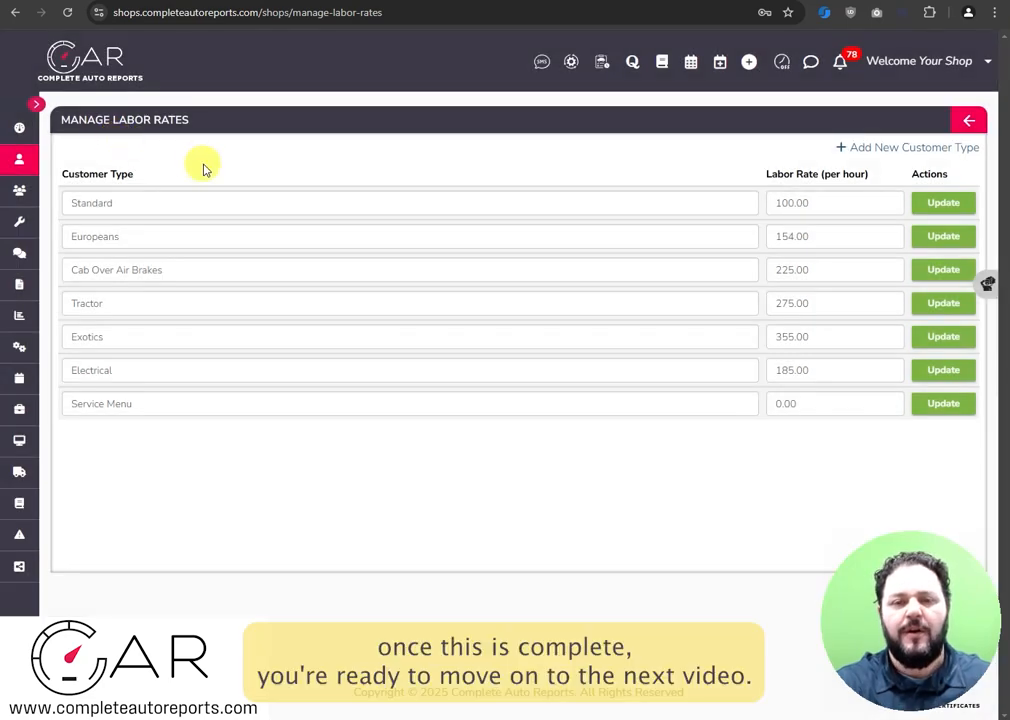